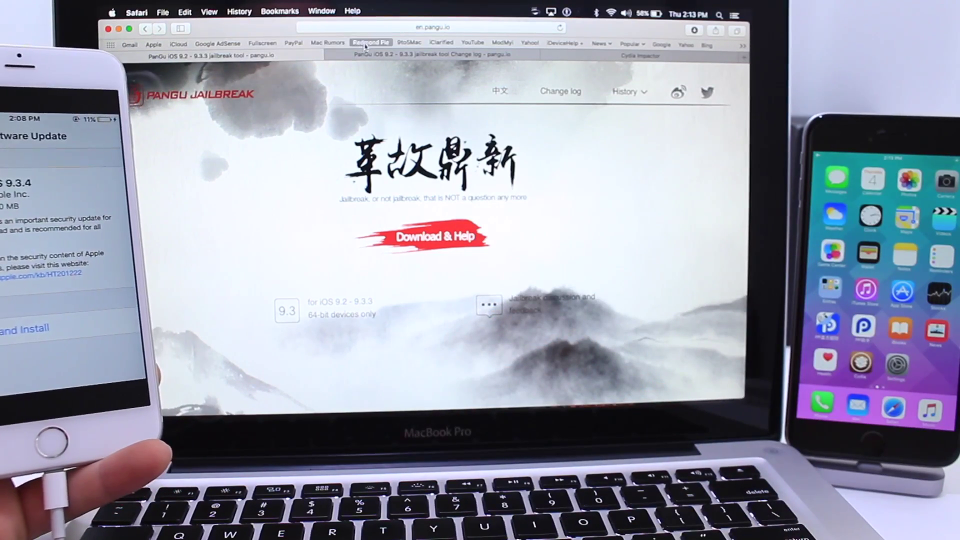
Switch to the Pangu Jailbreak guide page with the NvwaStone 1.1 download.
left_click(369, 56)
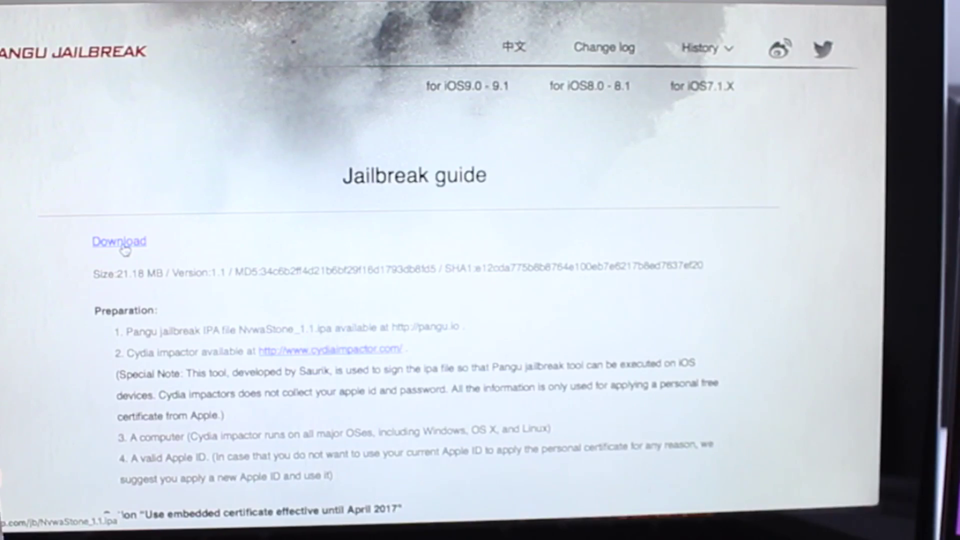
scroll(125, 250, "down", 4)
scroll(124, 250, "down", 4)
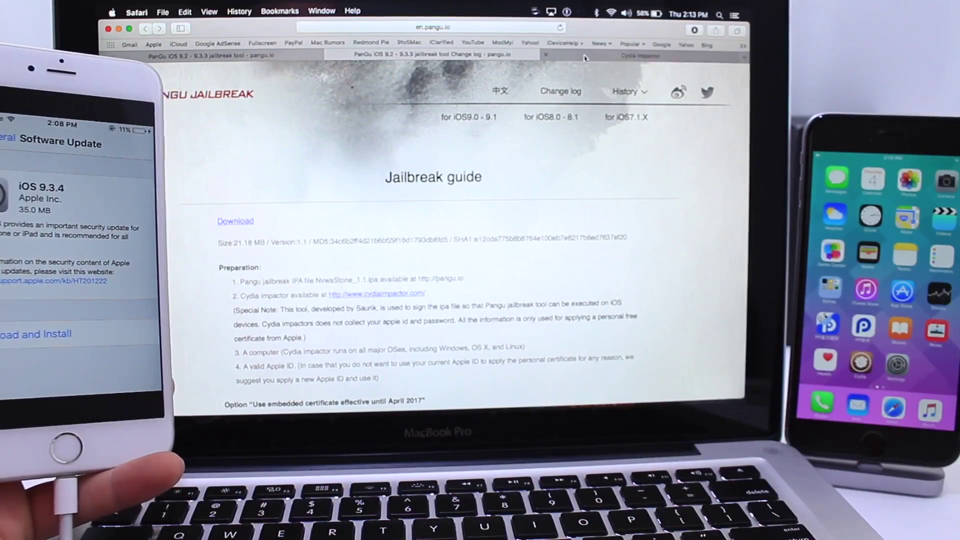
Review the Cydia Impactor site, then step back through the Jailbreak guide to the Pangu home page.
left_click(587, 57)
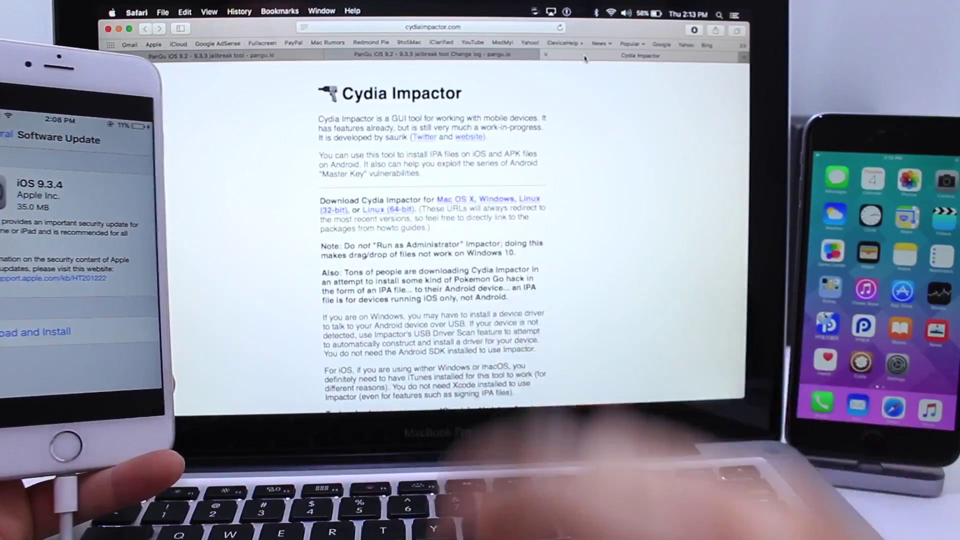
left_click(469, 55)
left_click(270, 57)
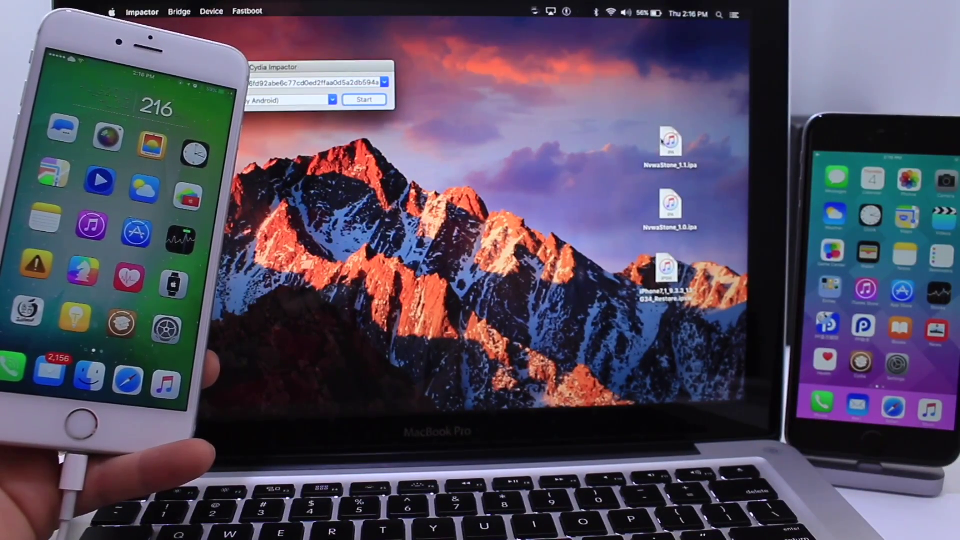
Move NvwaStone_1.1.ipa to the upper desktop near the Impactor window and deselect it.
left_click_drag(600, 113, 554, 110)
left_click(523, 179)
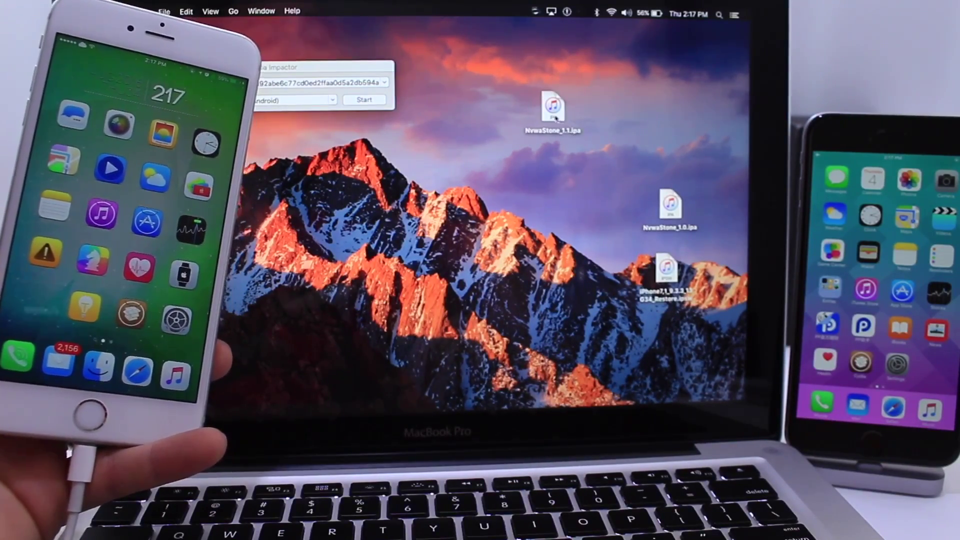
Drop NvwaStone_1.1.ipa onto Impactor and submit the Apple ID username and password to start signing.
left_click_drag(448, 118, 316, 96)
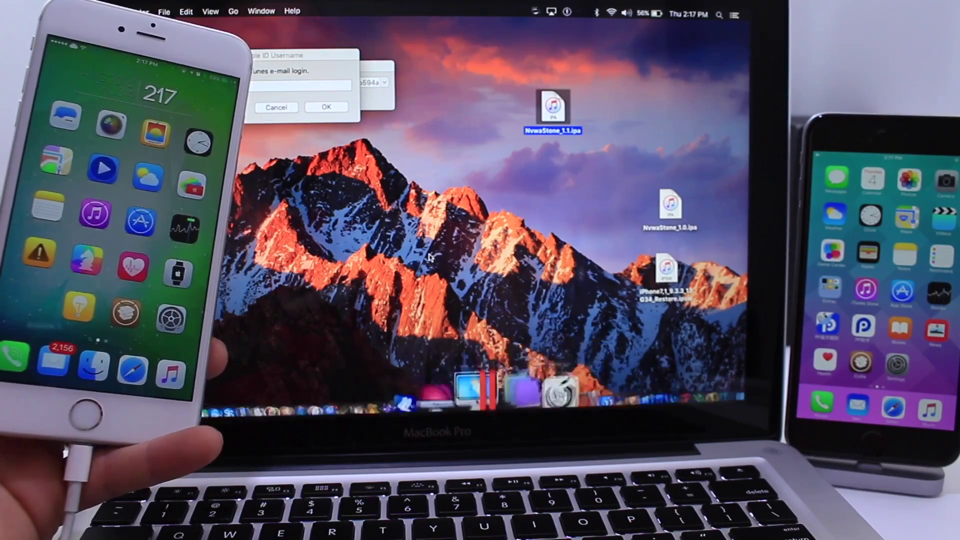
left_click(283, 87)
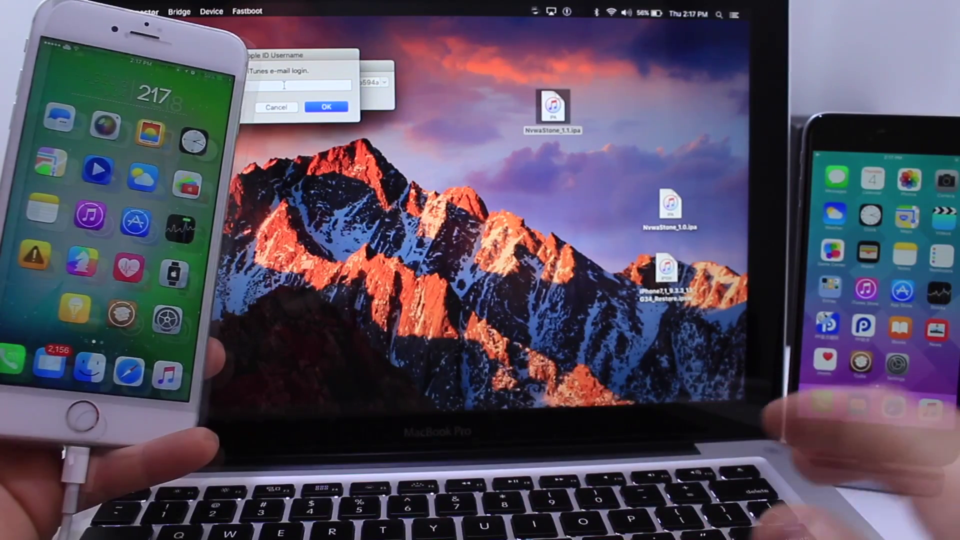
key("Return")
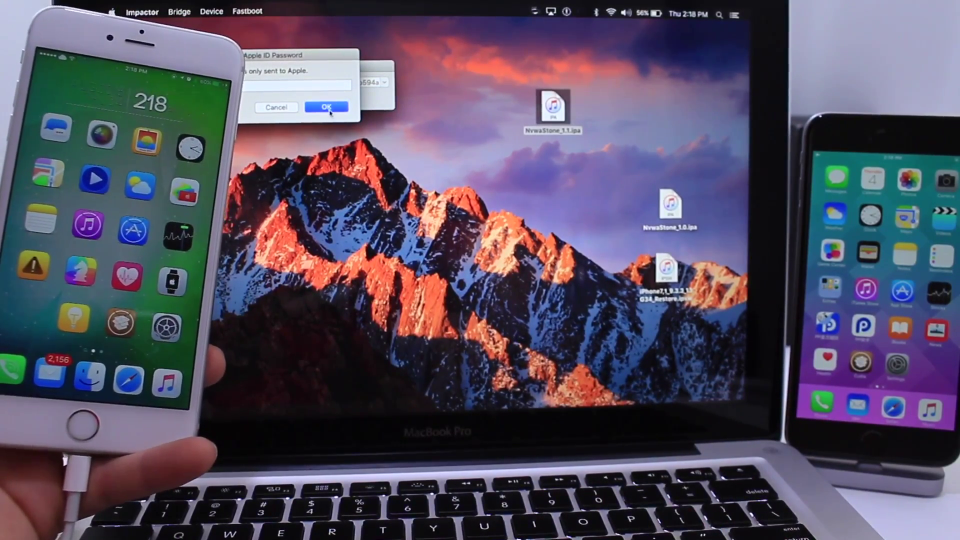
left_click(328, 107)
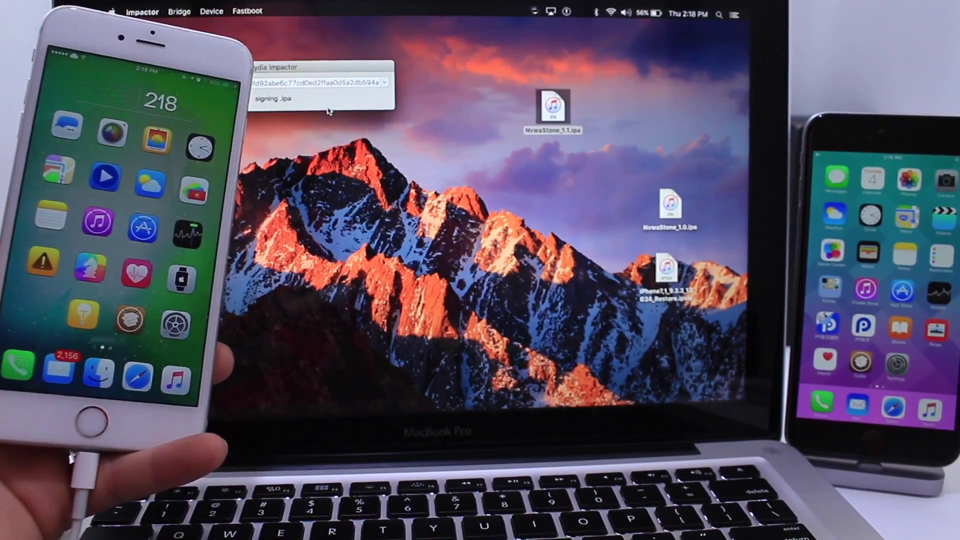